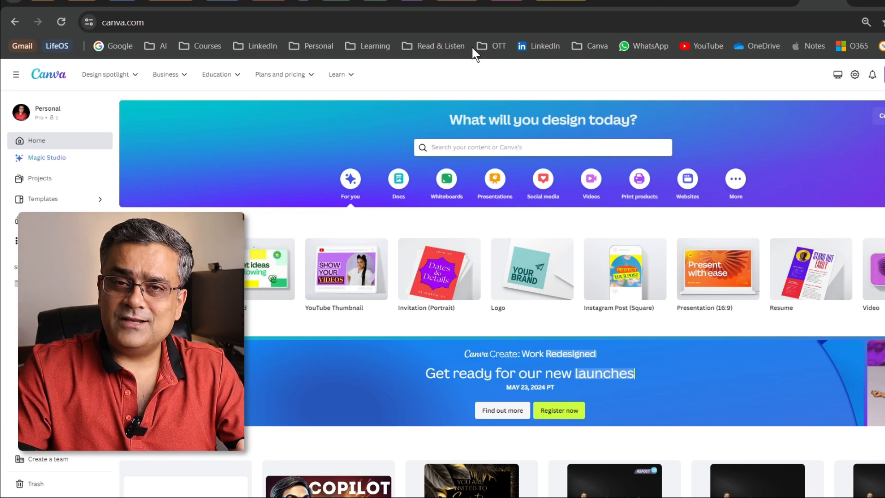
- Create a new blank design using the Banner (Landscape) format
{"action": "scroll", "coordinate": [688, 77], "scroll_direction": "down", "scroll_amount": 2}
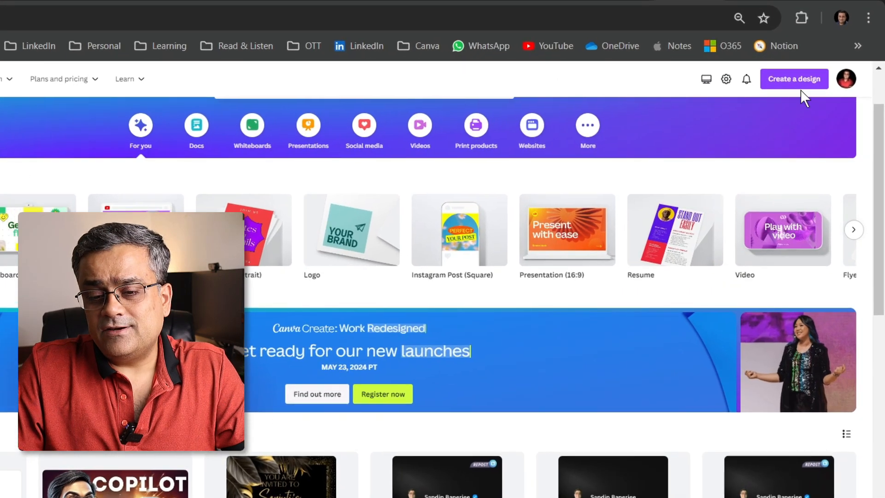
{"action": "left_click", "coordinate": [786, 83]}
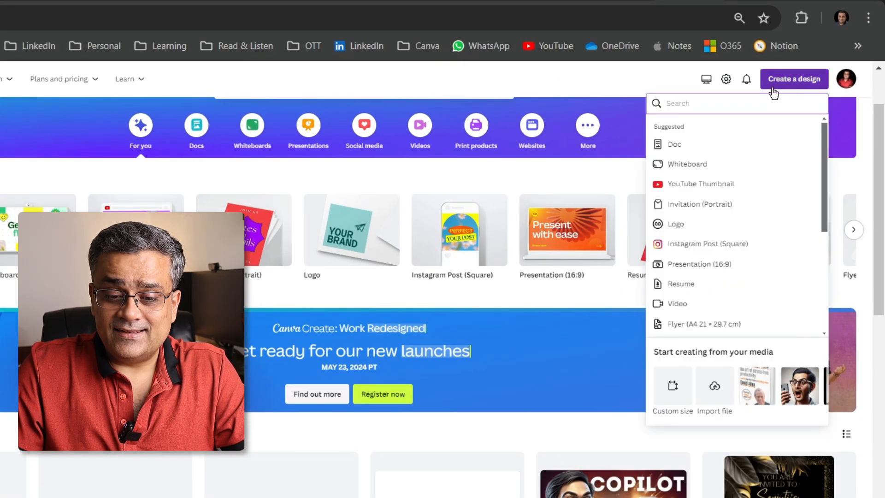
{"action": "scroll", "coordinate": [738, 215], "scroll_direction": "down", "scroll_amount": 5}
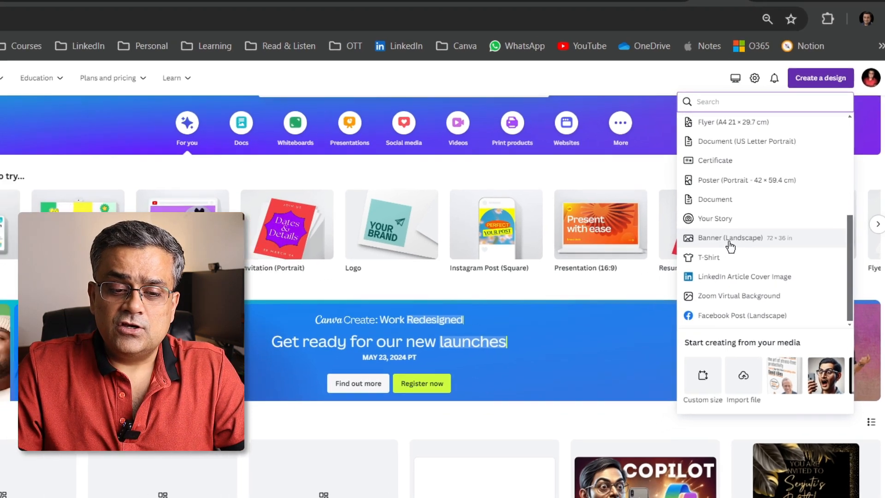
{"action": "left_click", "coordinate": [693, 244]}
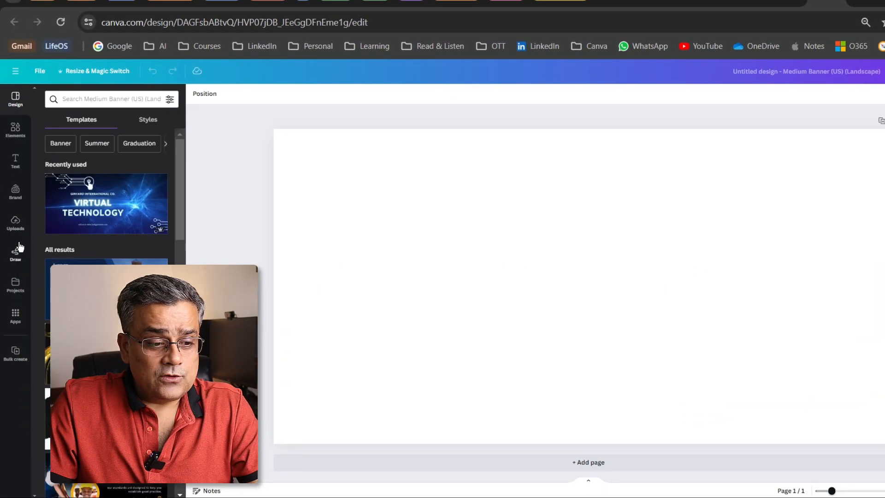
- Add the uploaded cartoon portrait of the boy in the blue polo shirt to the blank page
{"action": "left_click", "coordinate": [15, 222]}
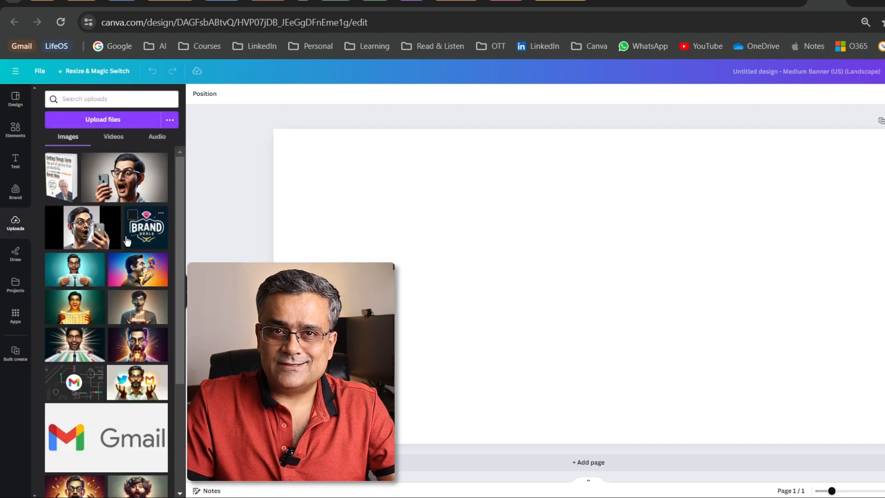
{"action": "scroll", "coordinate": [127, 241], "scroll_direction": "down", "scroll_amount": 8}
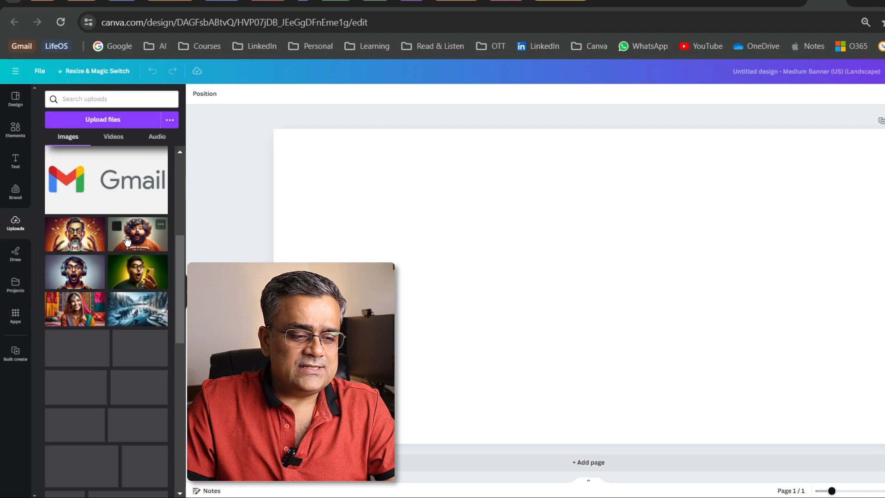
{"action": "scroll", "coordinate": [128, 241], "scroll_direction": "down", "scroll_amount": 5}
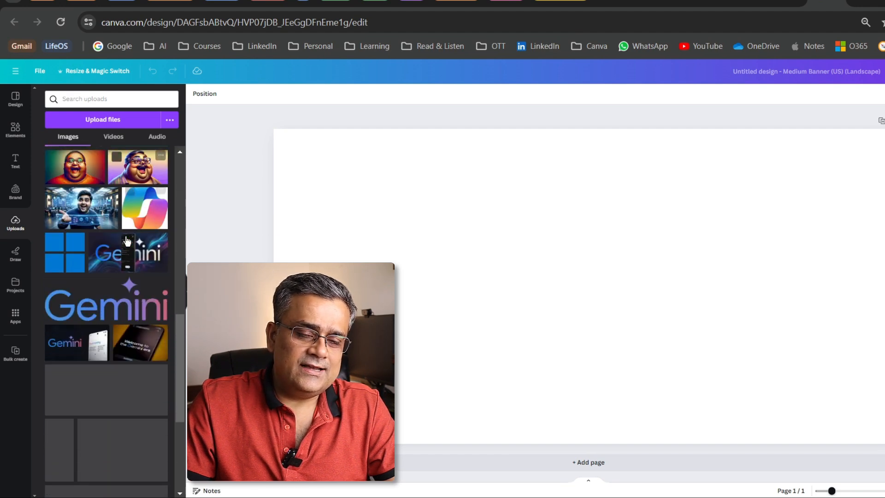
{"action": "scroll", "coordinate": [127, 241], "scroll_direction": "down", "scroll_amount": 10}
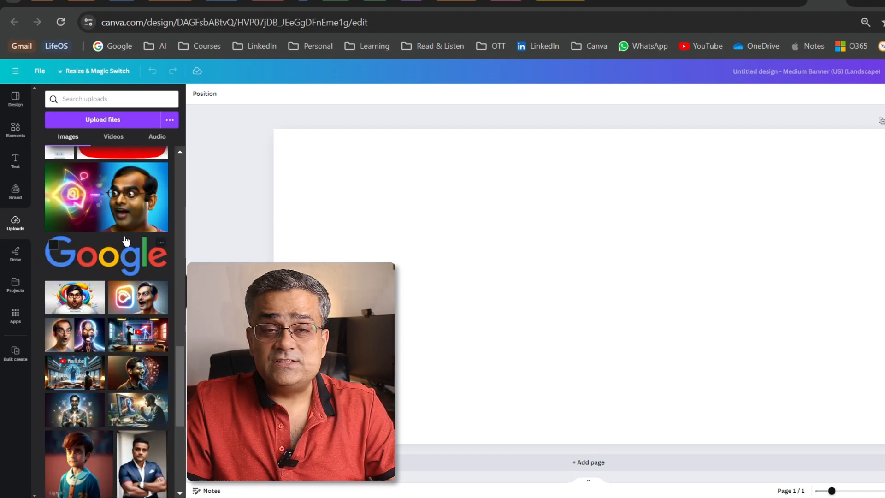
{"action": "scroll", "coordinate": [126, 240], "scroll_direction": "down", "scroll_amount": 2}
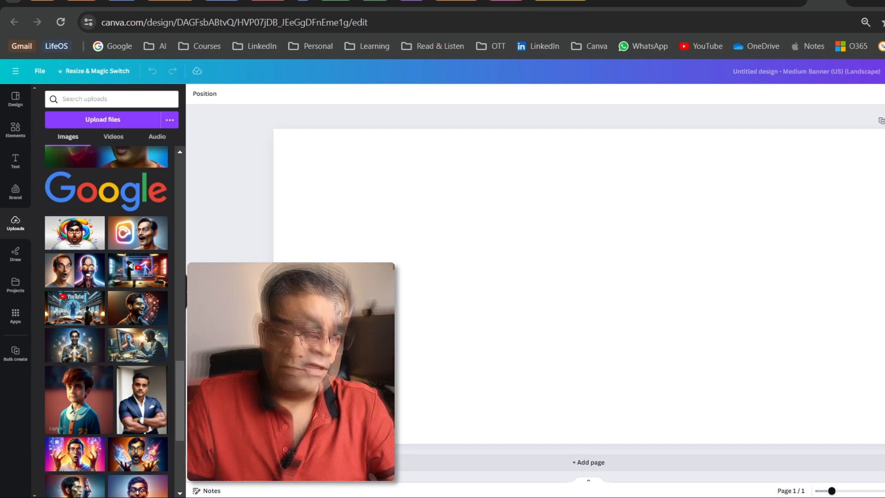
{"action": "left_click", "coordinate": [83, 408]}
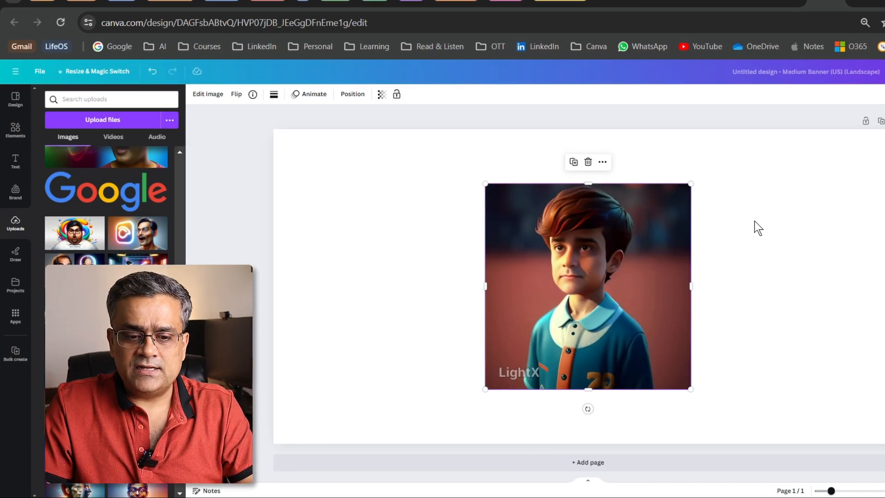
- Enlarge the boy's portrait to the full page height and centre it on the banner
{"action": "left_click_drag", "start_coordinate": [676, 371], "coordinate": [718, 446]}
{"action": "left_click_drag", "start_coordinate": [623, 291], "coordinate": [635, 290]}
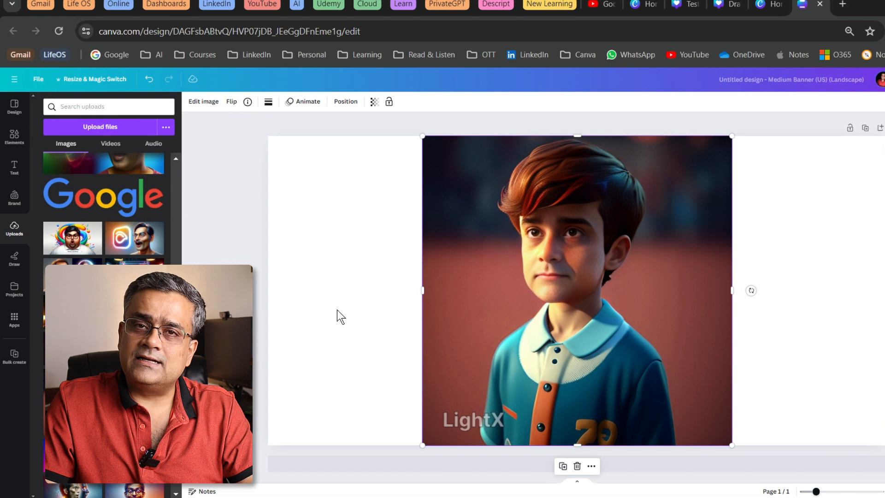
{"action": "left_click", "coordinate": [382, 242]}
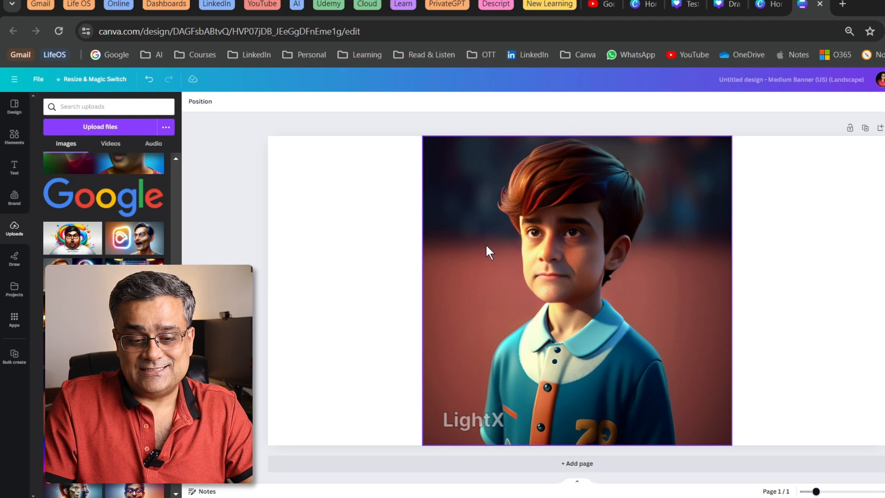
- Generate a freeform Magic Expand of the portrait, extending its frame on both sides to the full banner width
{"action": "left_click", "coordinate": [595, 247]}
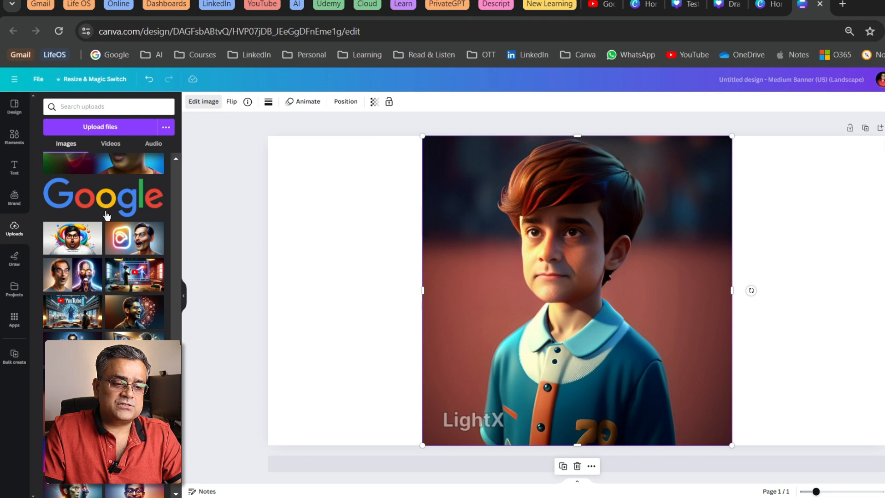
{"action": "left_click", "coordinate": [204, 101]}
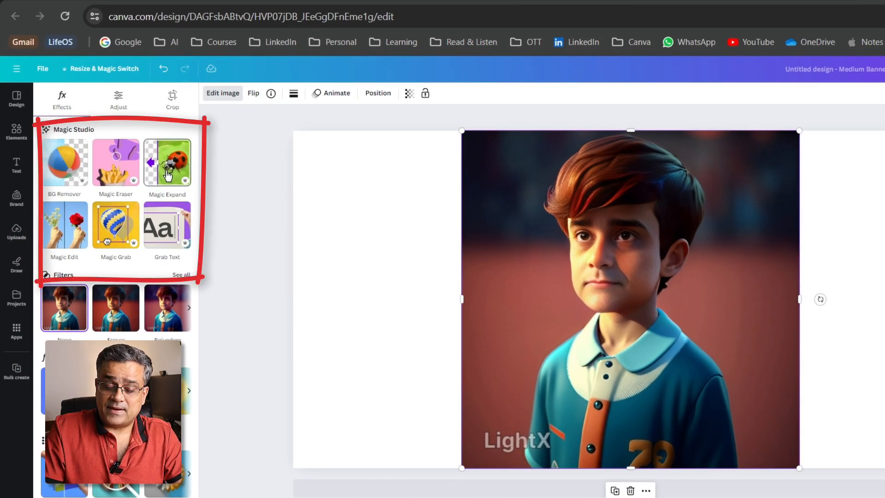
{"action": "left_click", "coordinate": [167, 175]}
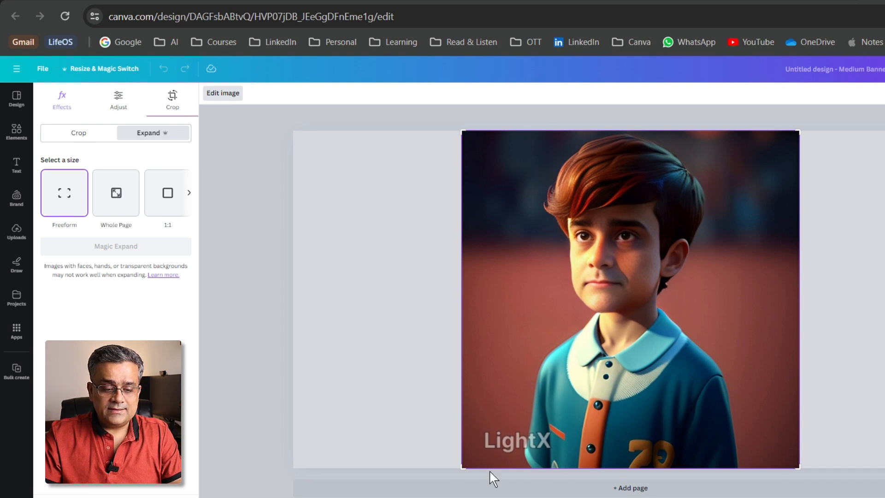
{"action": "left_click_drag", "start_coordinate": [462, 469], "coordinate": [292, 469]}
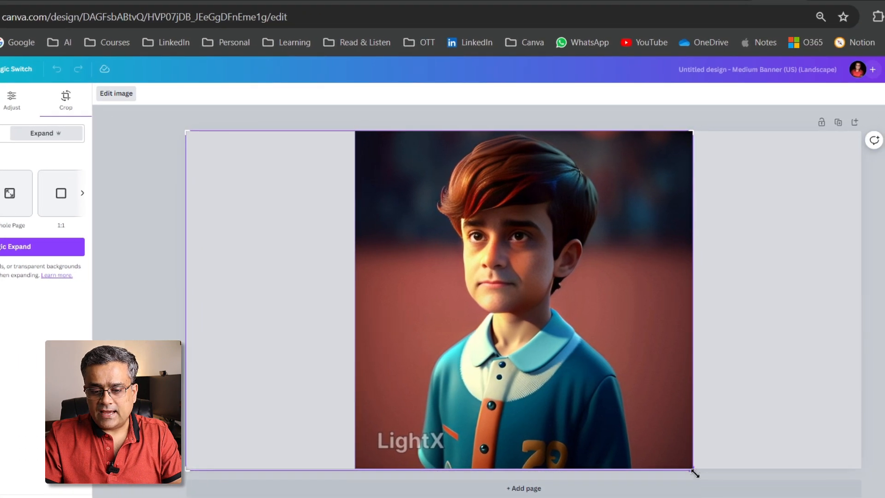
{"action": "left_click_drag", "start_coordinate": [693, 470], "coordinate": [860, 466]}
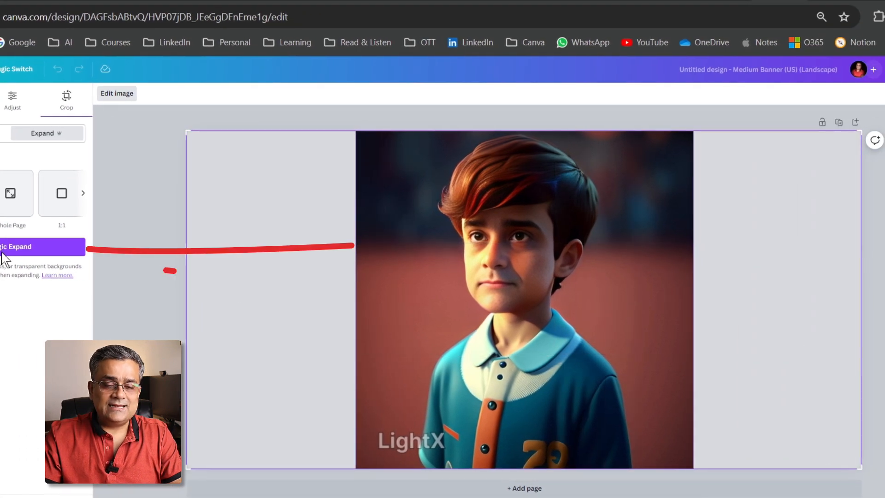
{"action": "left_click", "coordinate": [3, 247]}
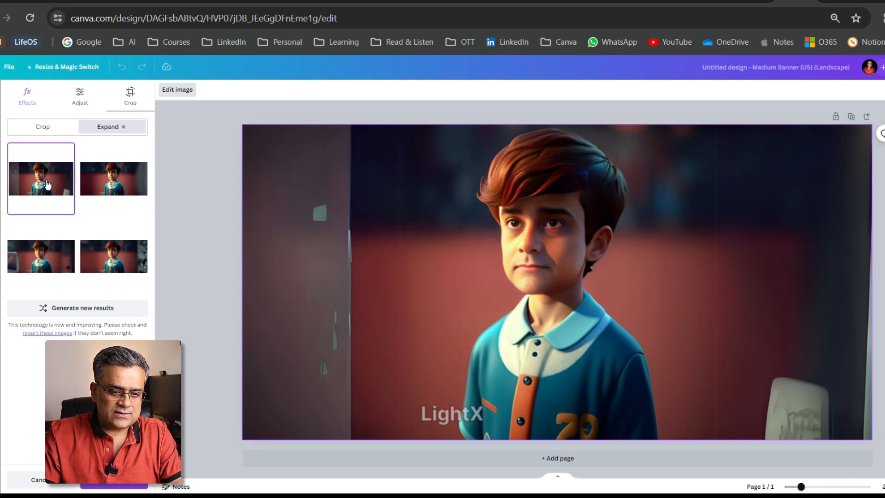
- Preview the generated expansions and apply the second one, with the smooth grey area at the image's right edge
{"action": "left_click", "coordinate": [113, 178]}
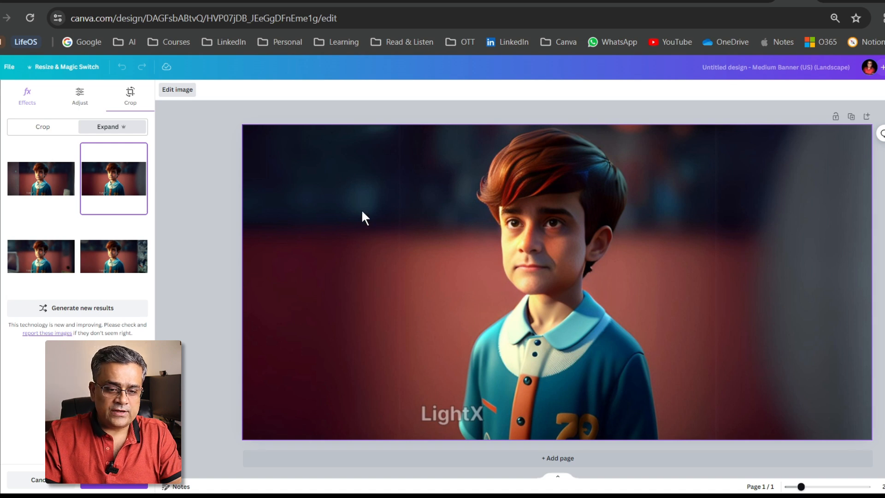
{"action": "left_click", "coordinate": [56, 262]}
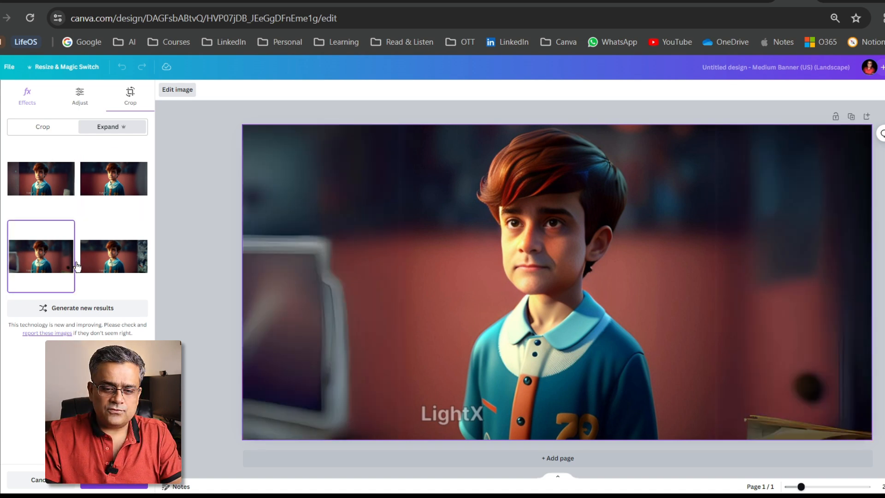
{"action": "left_click", "coordinate": [116, 267]}
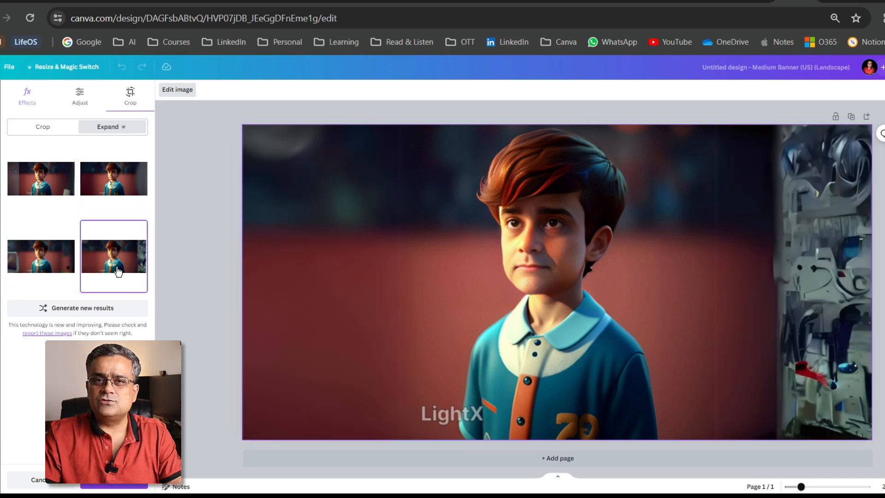
{"action": "left_click", "coordinate": [113, 181]}
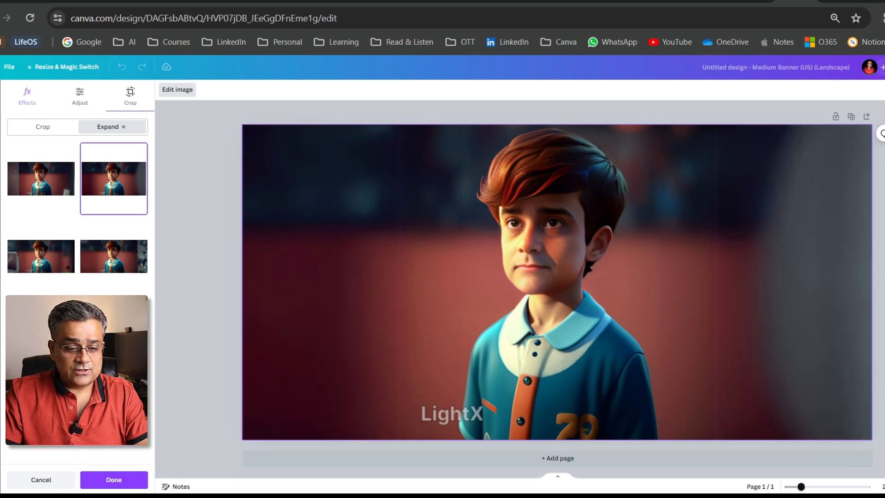
{"action": "left_click", "coordinate": [119, 483]}
{"action": "left_click", "coordinate": [215, 283]}
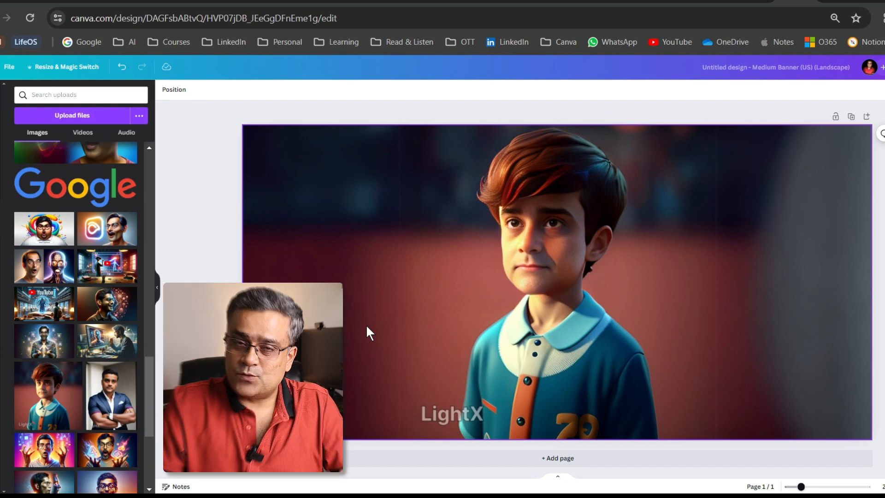
- Extract the LightX watermark from the expanded image as editable text with Grab Text, selecting all text
{"action": "left_click", "coordinate": [366, 325]}
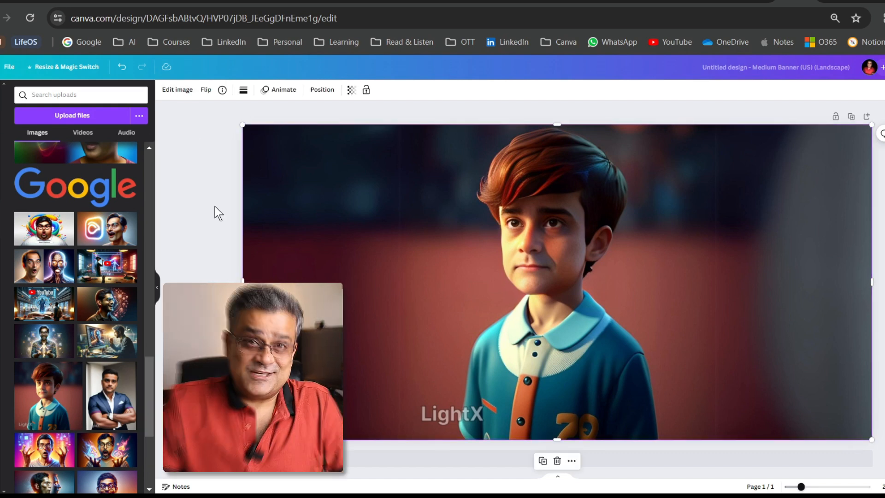
{"action": "left_click", "coordinate": [175, 90]}
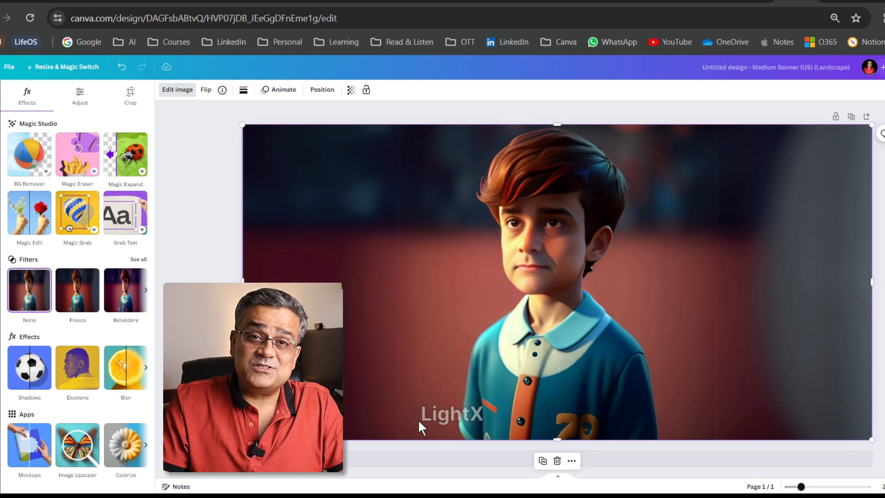
{"action": "mouse_move", "coordinate": [455, 412]}
{"action": "left_mouse_down"}
{"action": "mouse_move", "coordinate": [461, 362]}
{"action": "mouse_move", "coordinate": [455, 411]}
{"action": "left_mouse_up"}
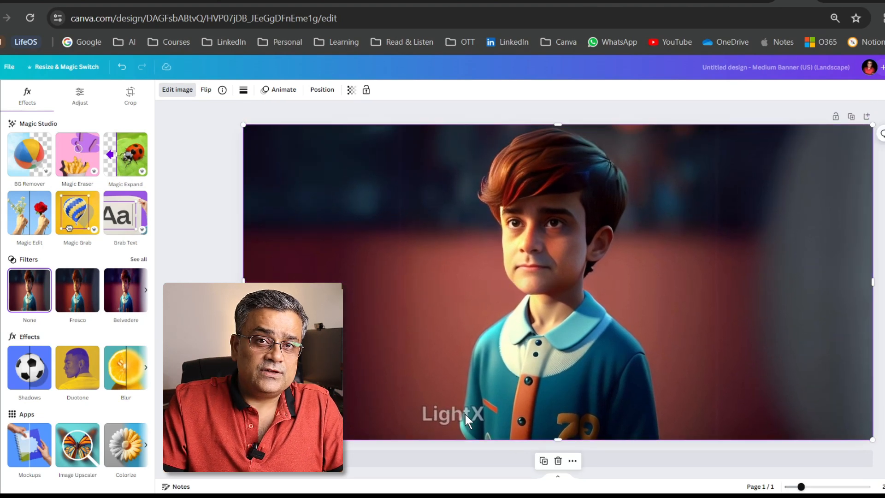
{"action": "left_click", "coordinate": [123, 218]}
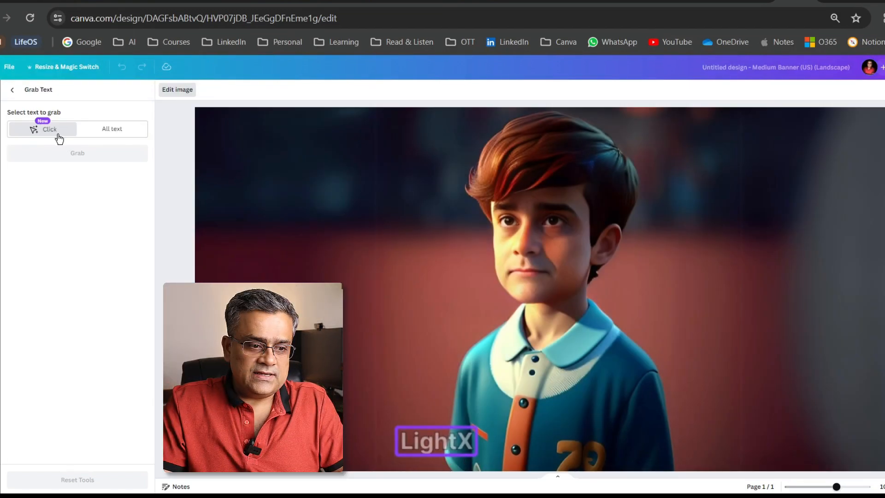
{"action": "left_click", "coordinate": [438, 453]}
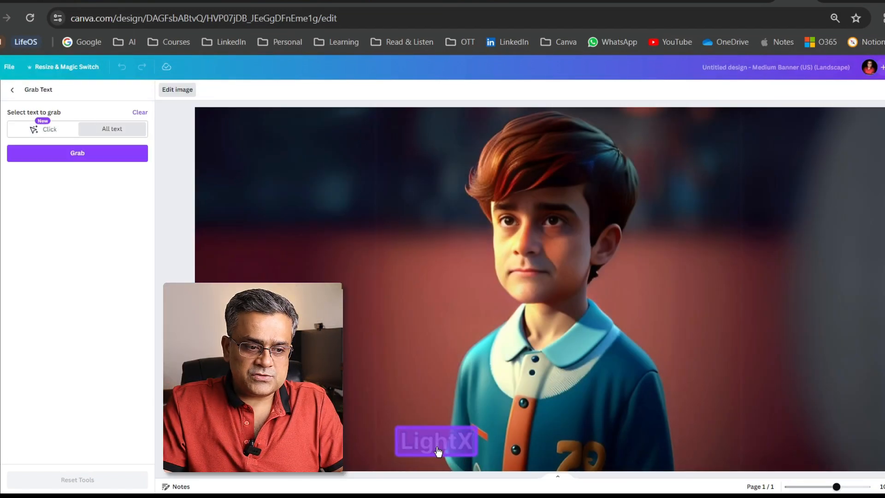
{"action": "left_click", "coordinate": [78, 156]}
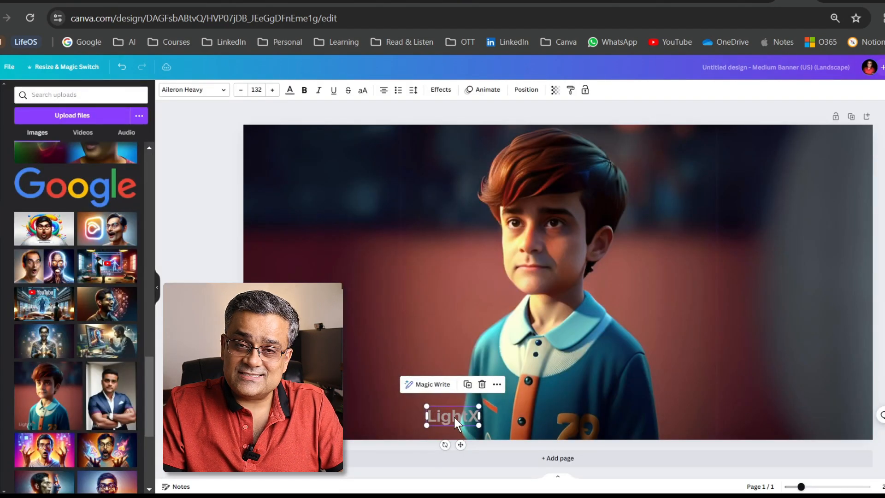
- Move the grabbed LightX text away from the boy's shirt and delete it
{"action": "left_click_drag", "start_coordinate": [455, 416], "coordinate": [329, 280]}
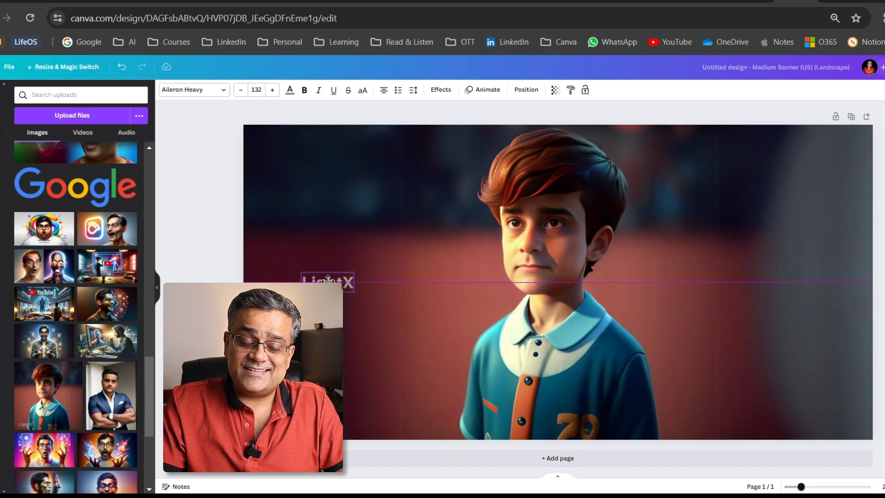
{"action": "left_click_drag", "start_coordinate": [327, 279], "coordinate": [326, 283]}
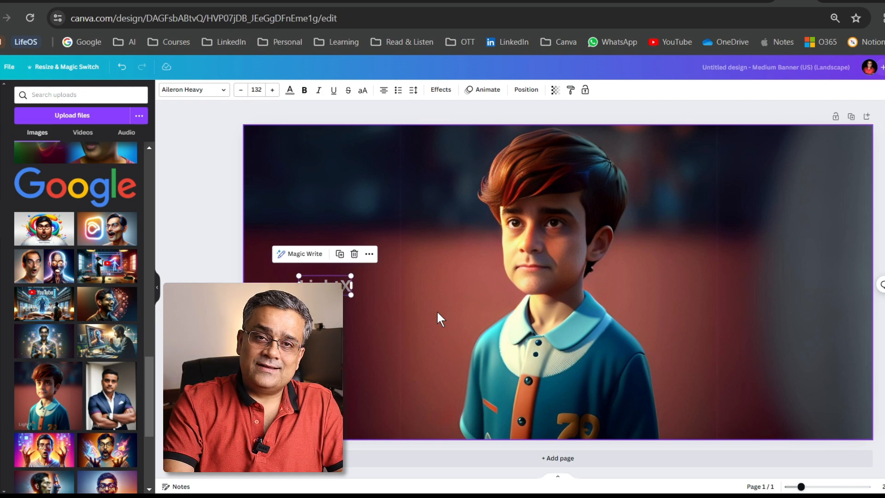
{"action": "key", "text": "Delete"}
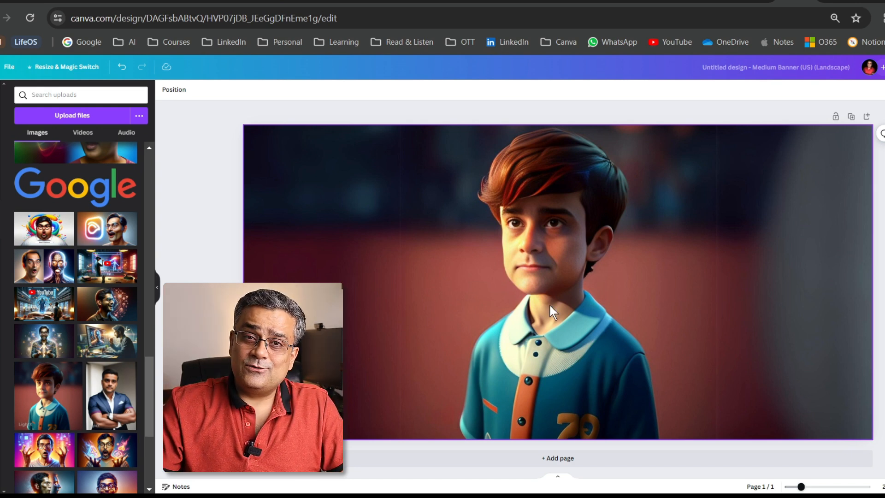
- Remove the background from the boy's image with BG Remover
{"action": "left_click", "coordinate": [555, 340]}
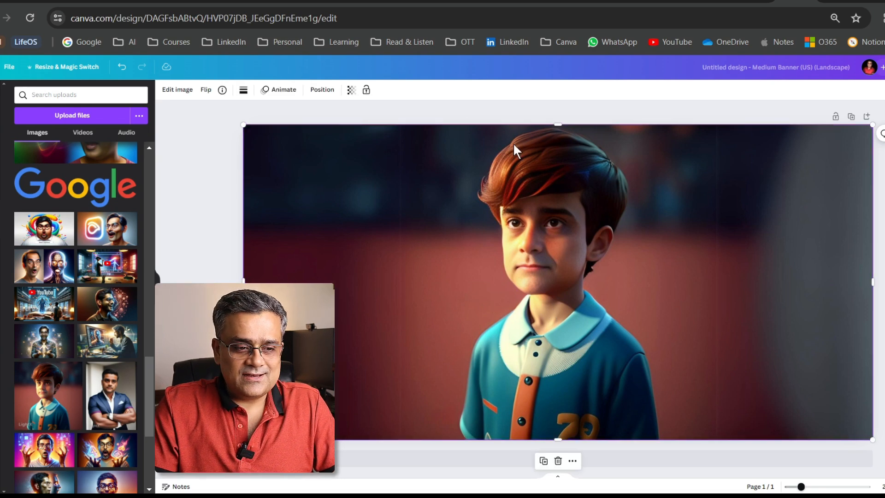
{"action": "left_click", "coordinate": [178, 91]}
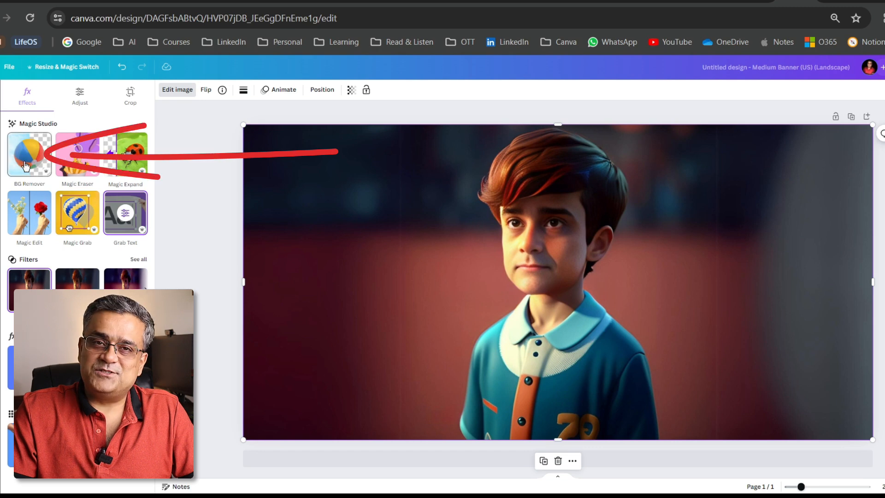
{"action": "left_click", "coordinate": [27, 162]}
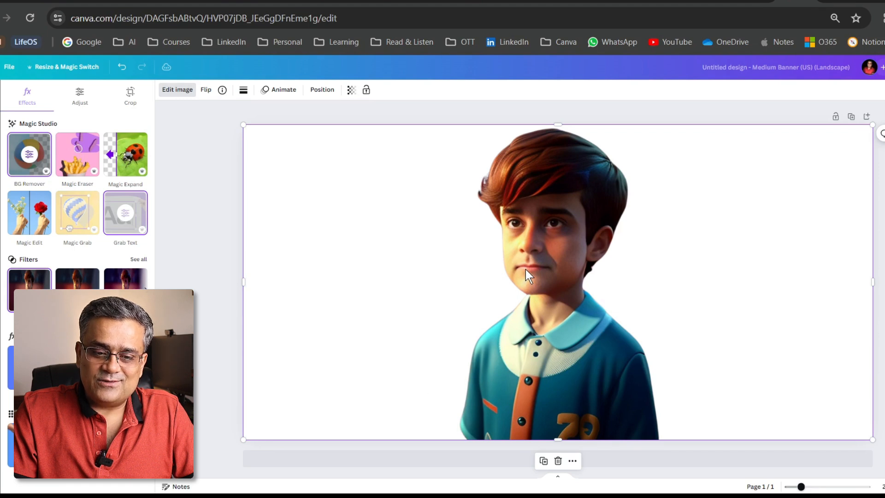
- Undo the background removal on the boy's image
{"action": "mouse_move", "coordinate": [526, 269]}
{"action": "left_mouse_down"}
{"action": "mouse_move", "coordinate": [654, 269]}
{"action": "mouse_move", "coordinate": [626, 225]}
{"action": "mouse_move", "coordinate": [484, 221]}
{"action": "mouse_move", "coordinate": [507, 300]}
{"action": "mouse_move", "coordinate": [537, 279]}
{"action": "mouse_move", "coordinate": [525, 268]}
{"action": "left_mouse_up"}
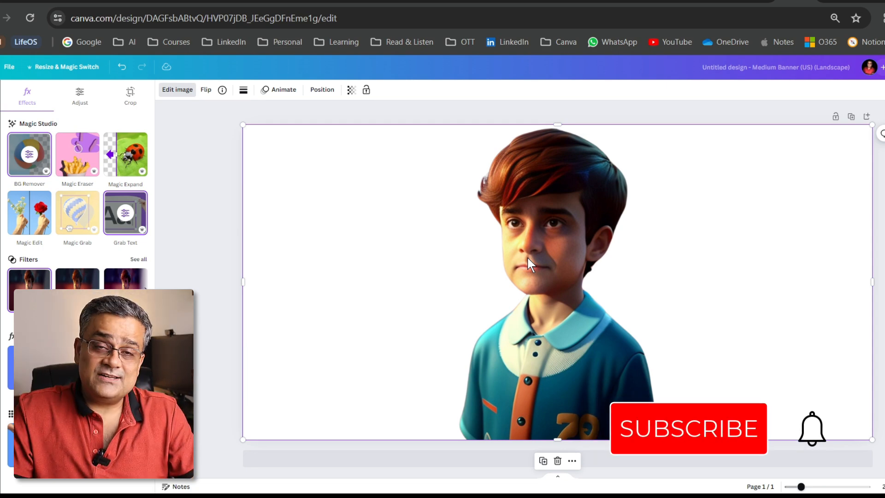
{"action": "key", "text": "ctrl+z"}
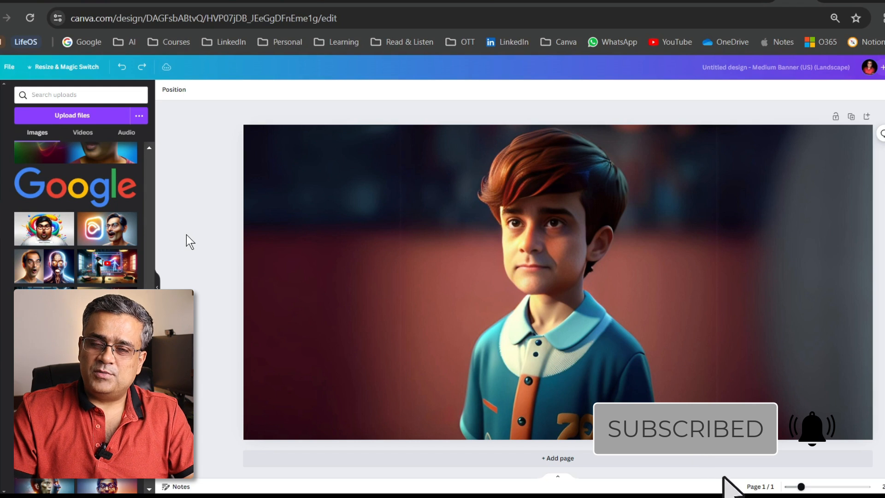
- Separate the whole boy from the background image as a movable object with Magic Grab, using click selection
{"action": "left_click", "coordinate": [480, 233]}
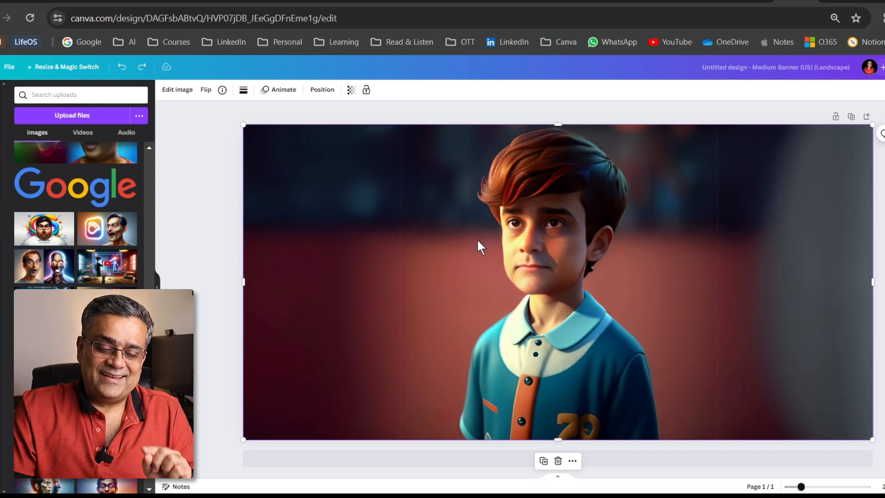
{"action": "left_click", "coordinate": [175, 90]}
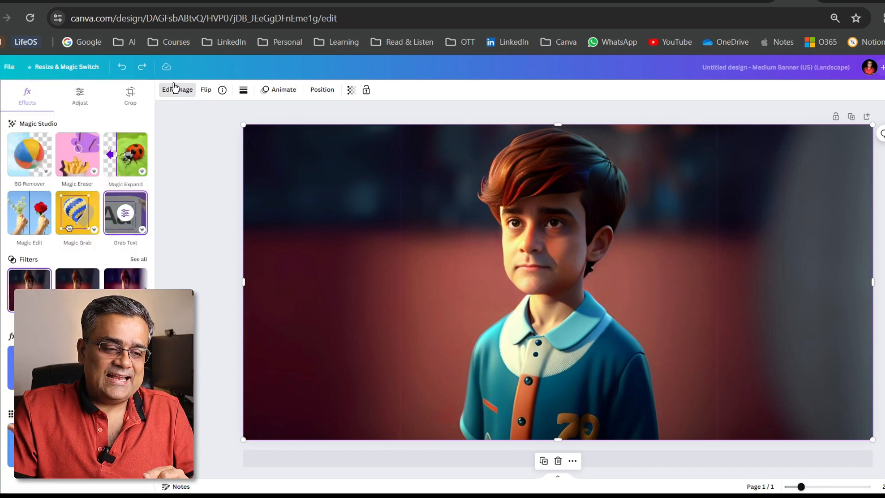
{"action": "left_click", "coordinate": [74, 216]}
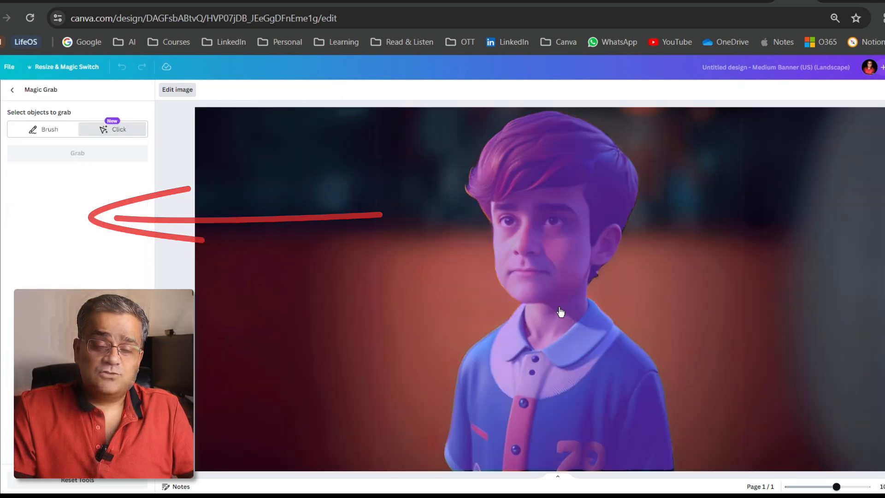
{"action": "left_click", "coordinate": [554, 223]}
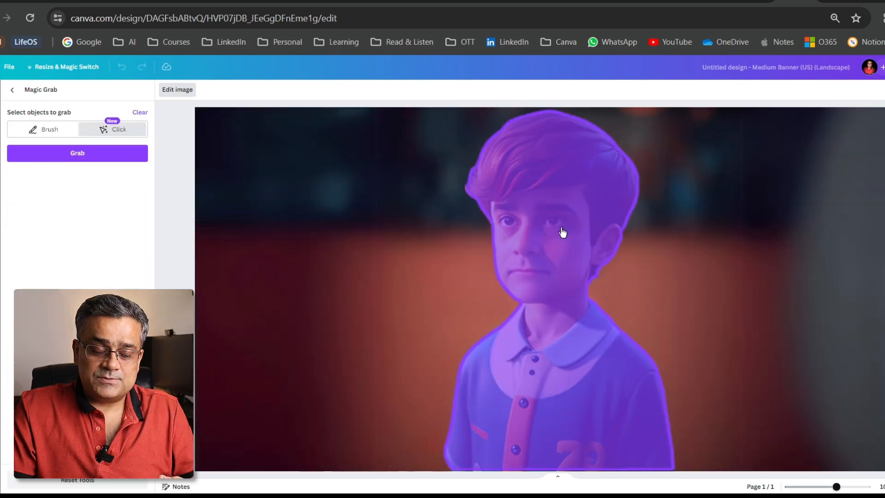
{"action": "left_click", "coordinate": [85, 157]}
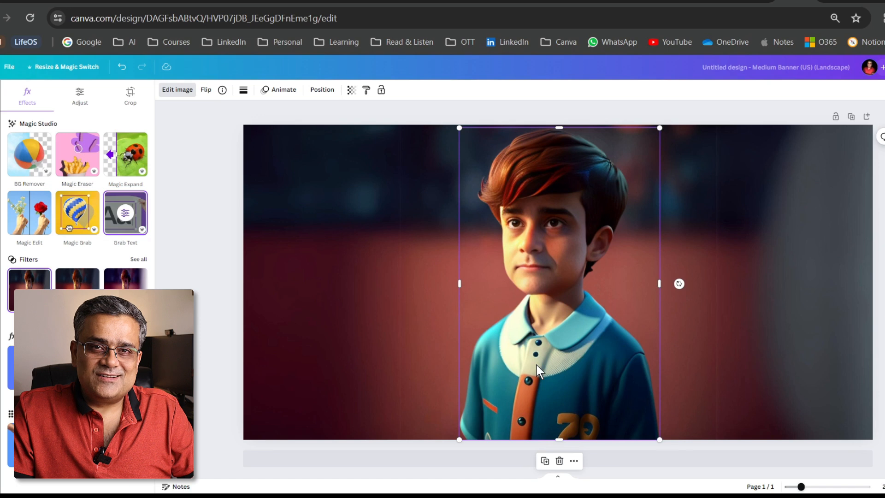
- Move the grabbed boy to the left side of the banner and select the background image
{"action": "left_click_drag", "start_coordinate": [538, 364], "coordinate": [348, 357]}
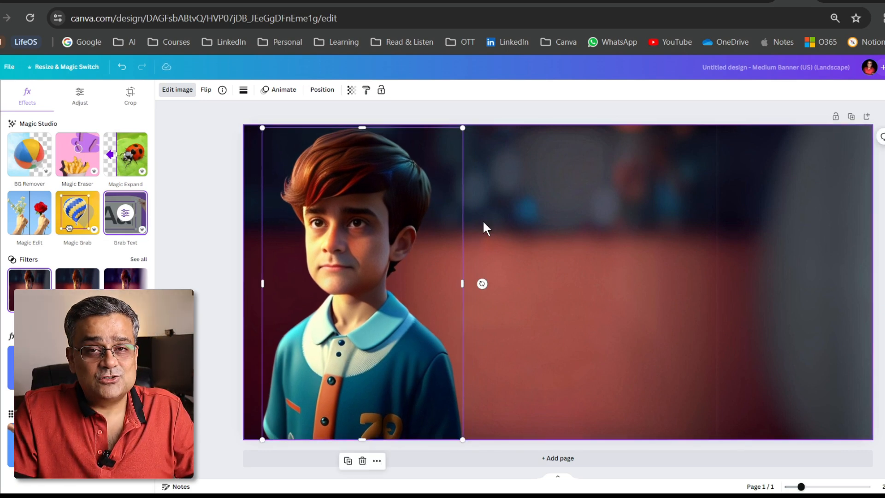
{"action": "key", "text": "ctrl+z"}
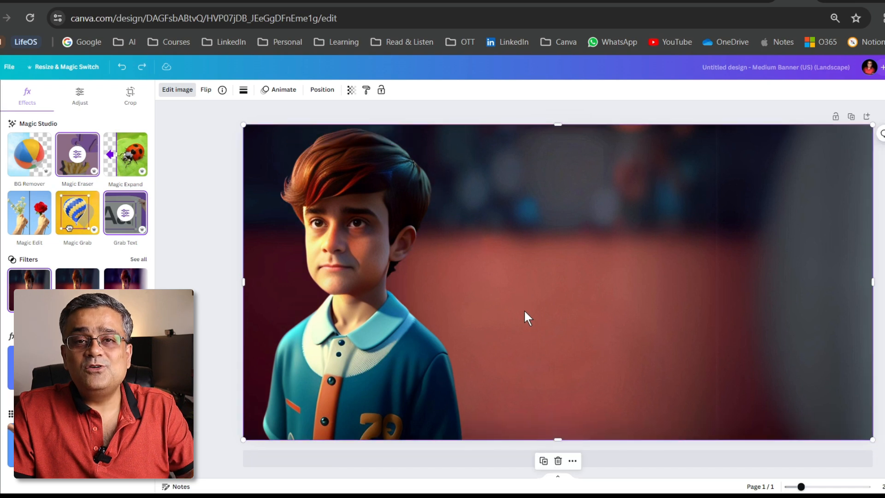